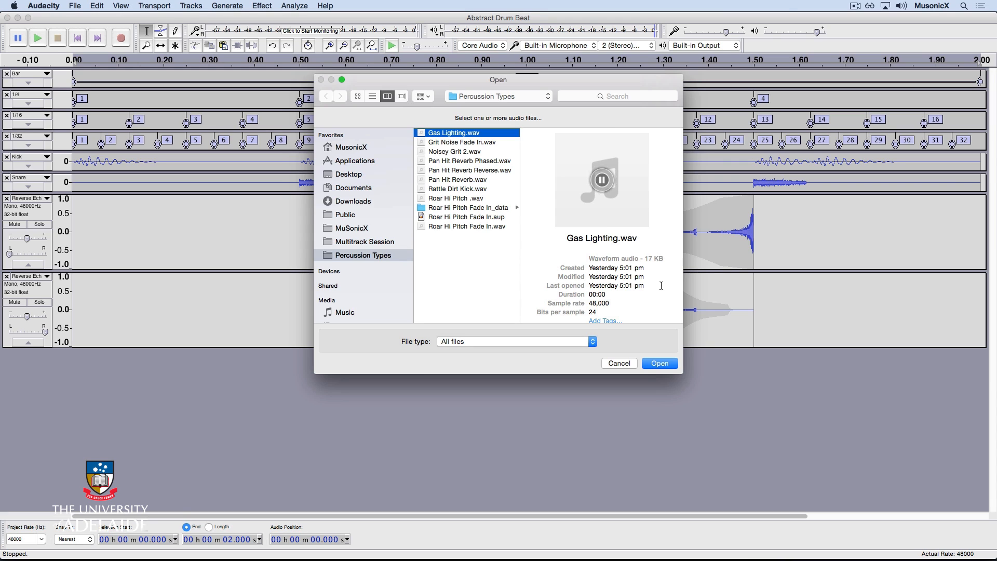
Import Gas Lighting.wav into the project as a copied file and select its clip
click(667, 362)
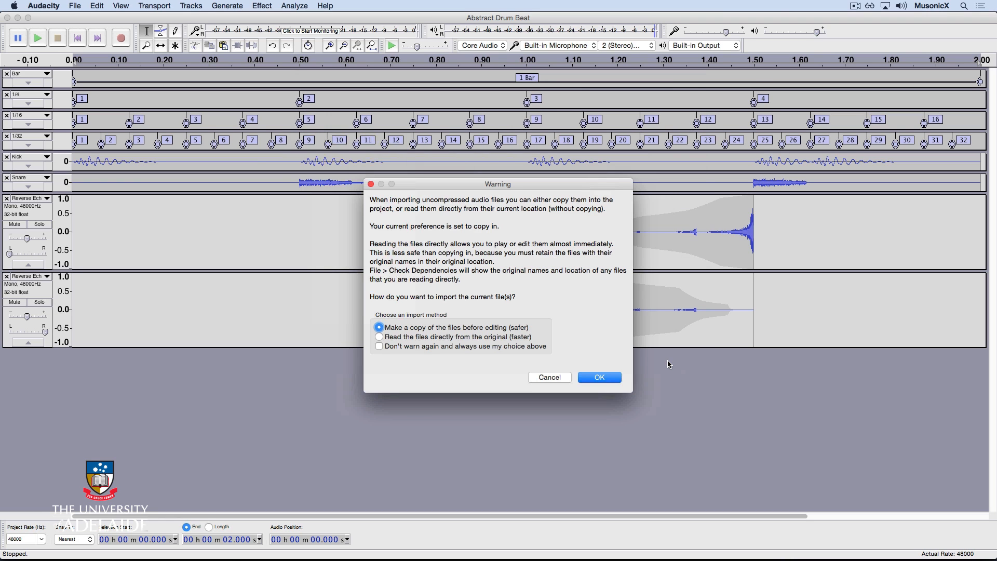
click(600, 377)
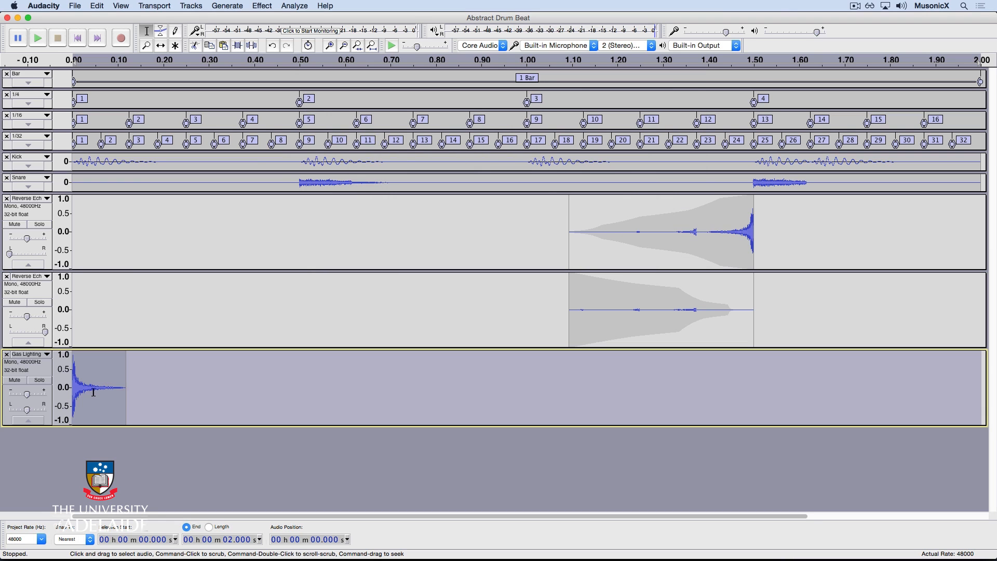
double_click(94, 392)
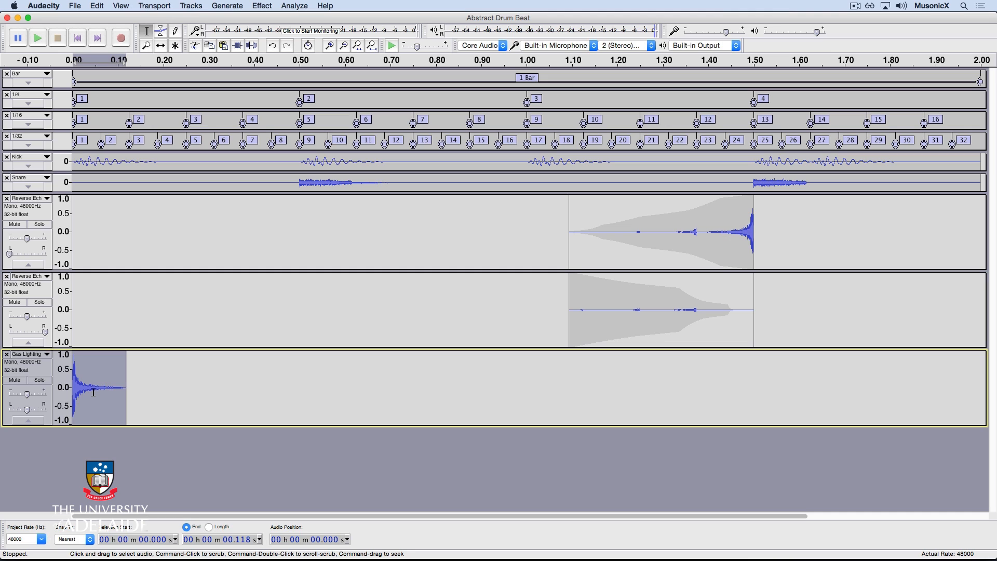
Paste a second copy of the hit right after the first and time-shift it to start at 0.125 s
key(Right)
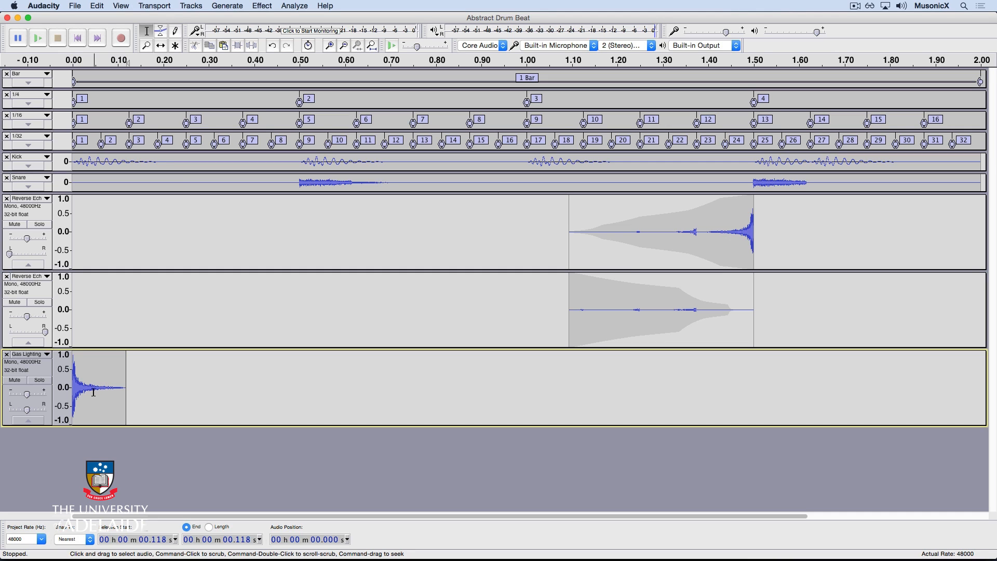
key(super+v)
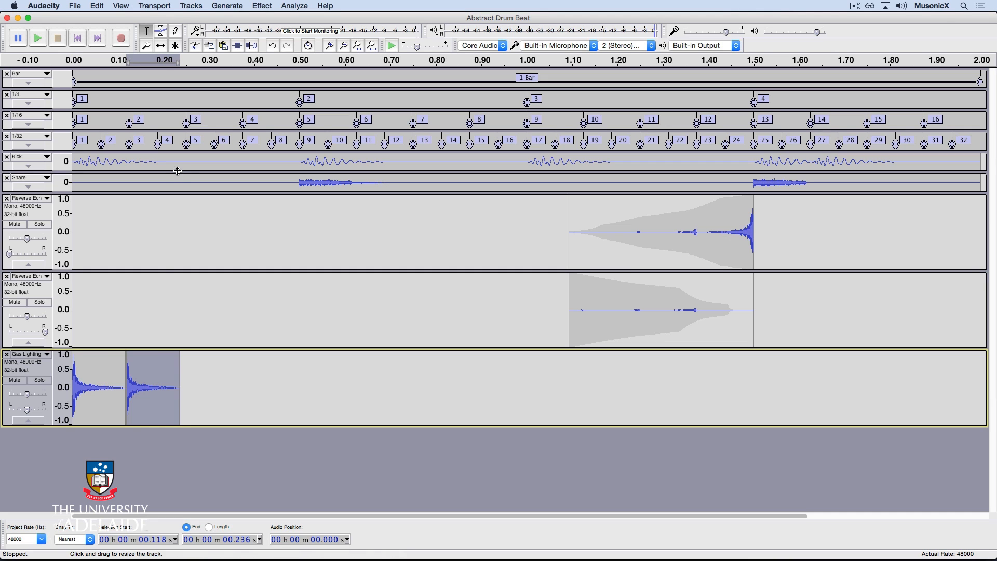
click(162, 46)
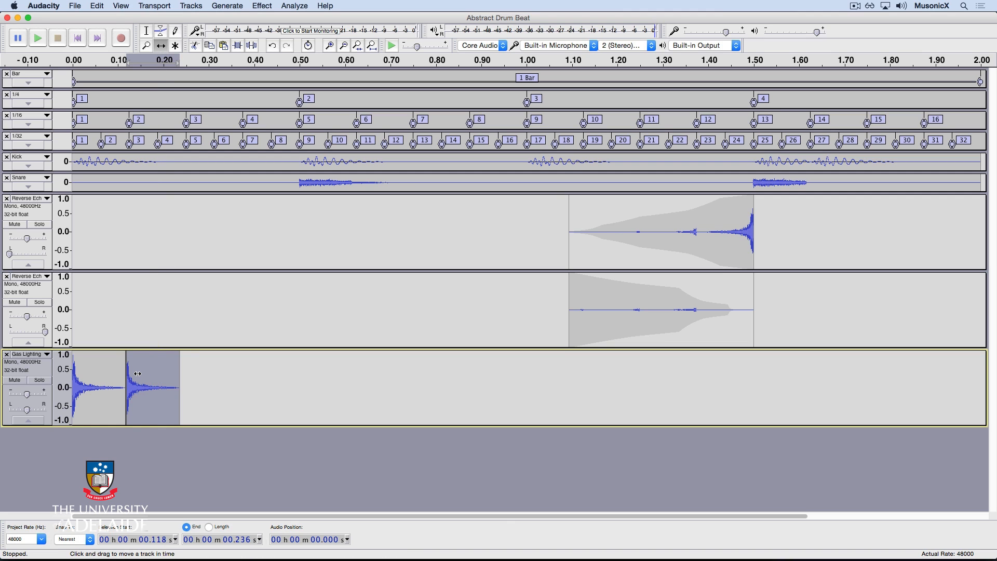
drag(138, 374, 139, 374)
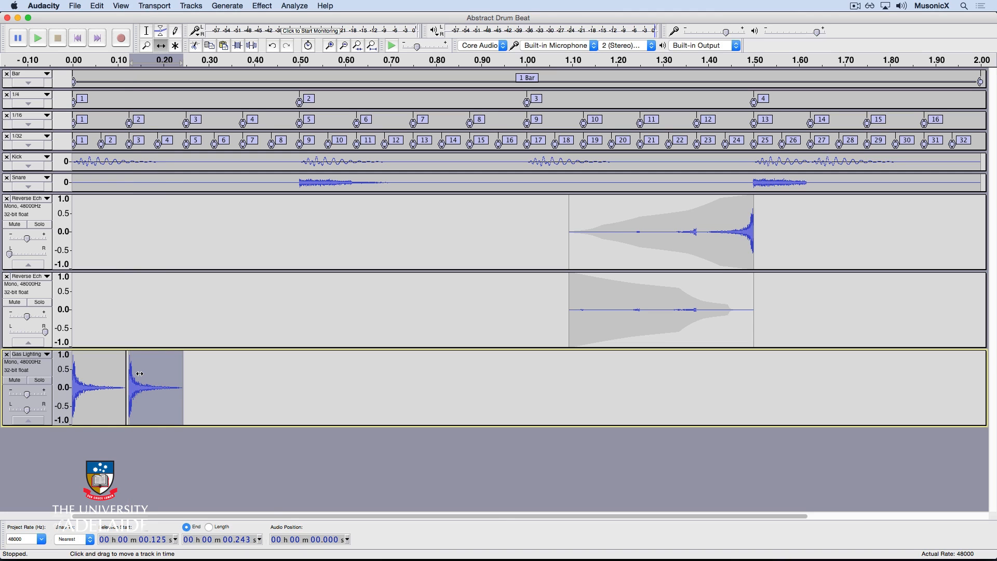
Paste a third copy of the hit and shift it to start at 0.25 s
key(Right)
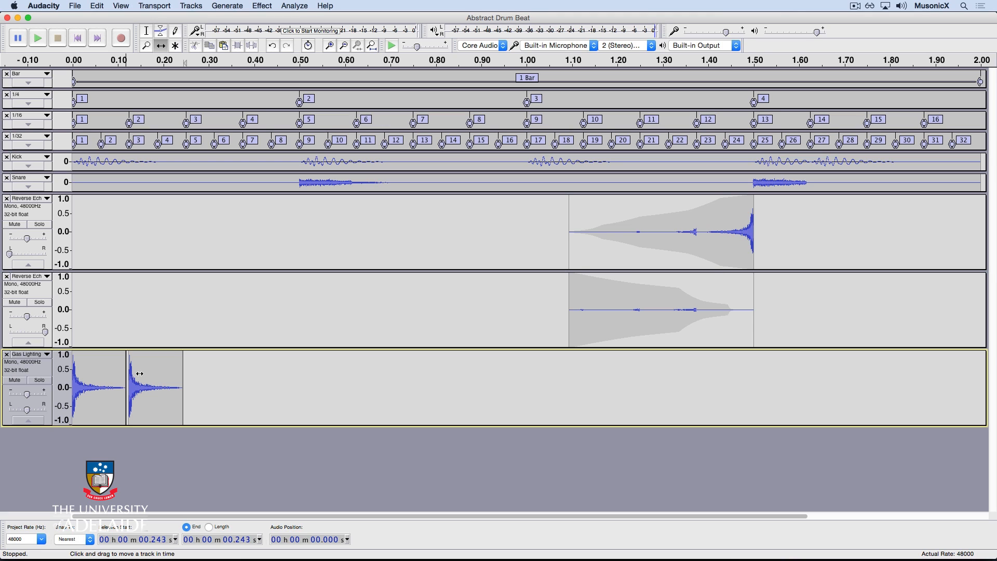
key(super+v)
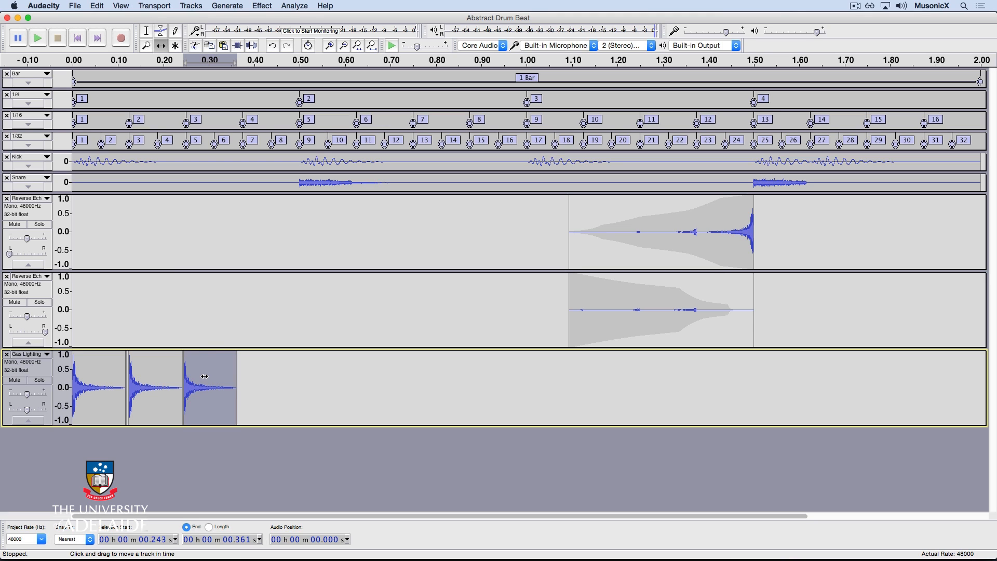
drag(202, 377, 207, 377)
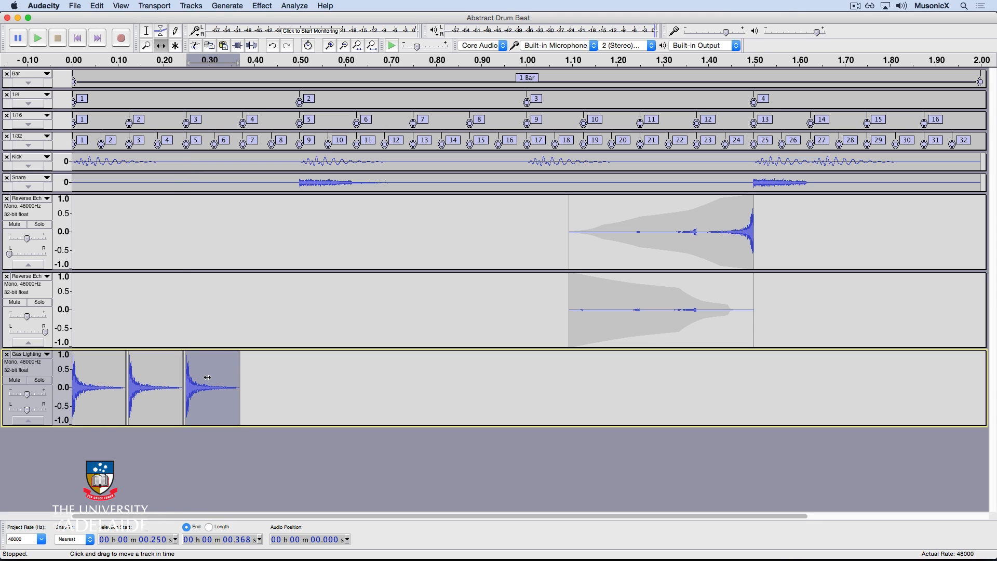
Paste a fourth copy of the hit and shift it to start at 0.375 s
key(Right)
key(super+v)
drag(274, 373, 278, 373)
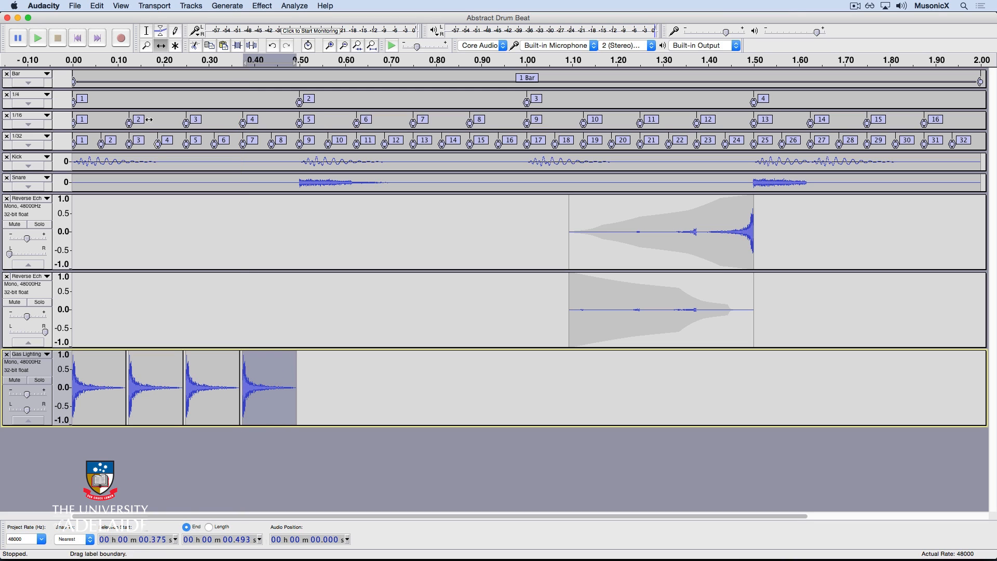
Select the four hits from 0 to 0.5 s and paste them right after, making eight hits
click(147, 32)
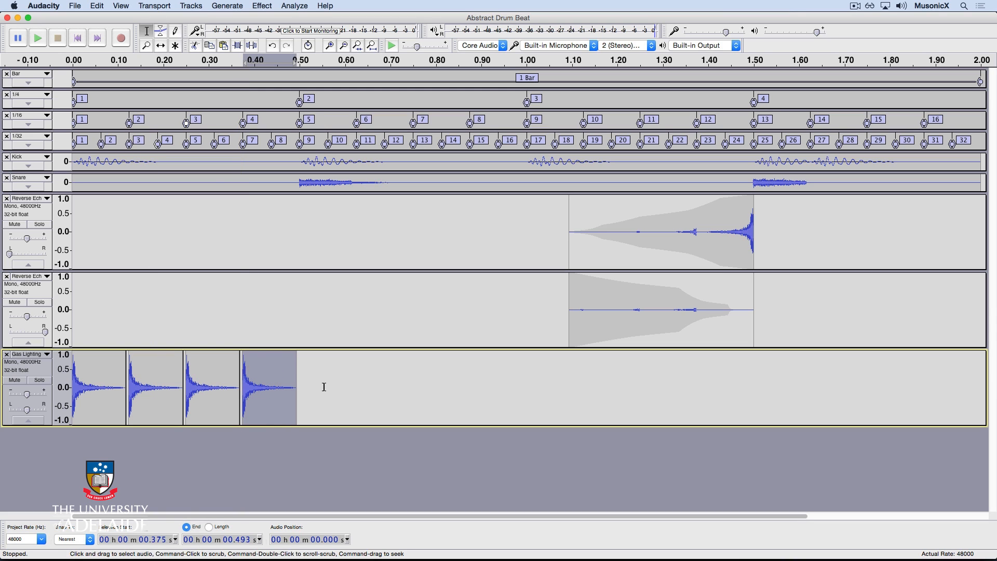
click(300, 359)
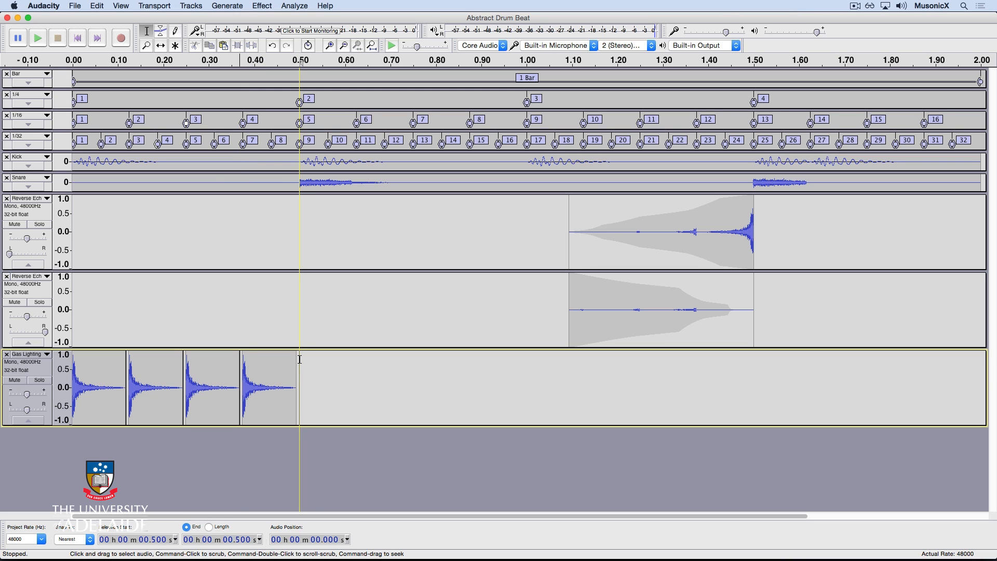
drag(299, 360, 55, 367)
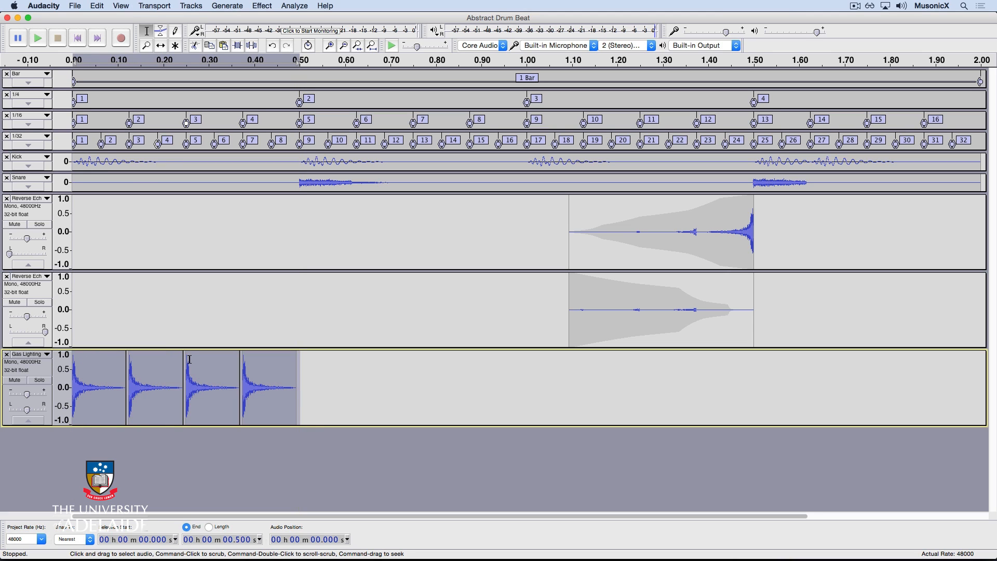
key(Right)
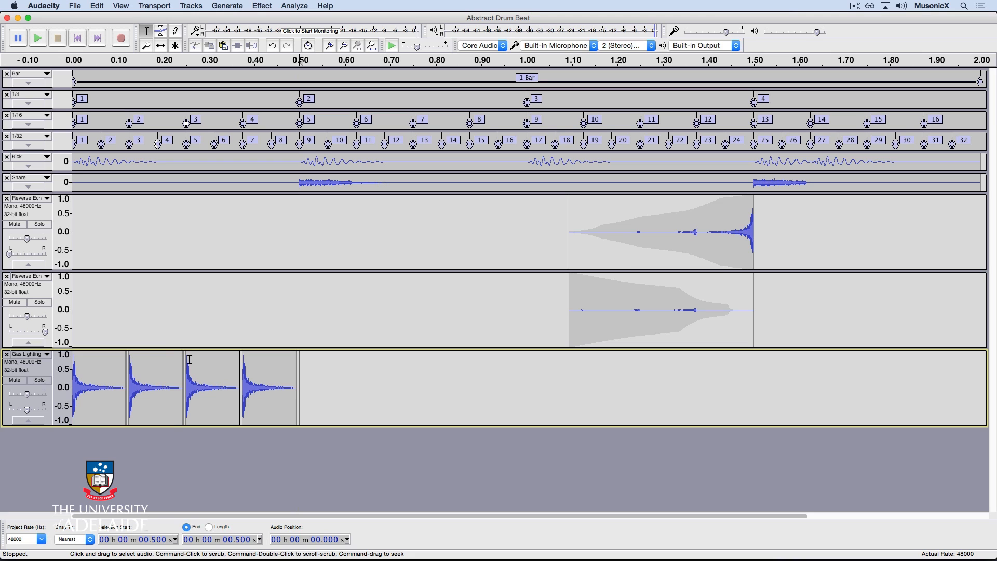
key(super+v)
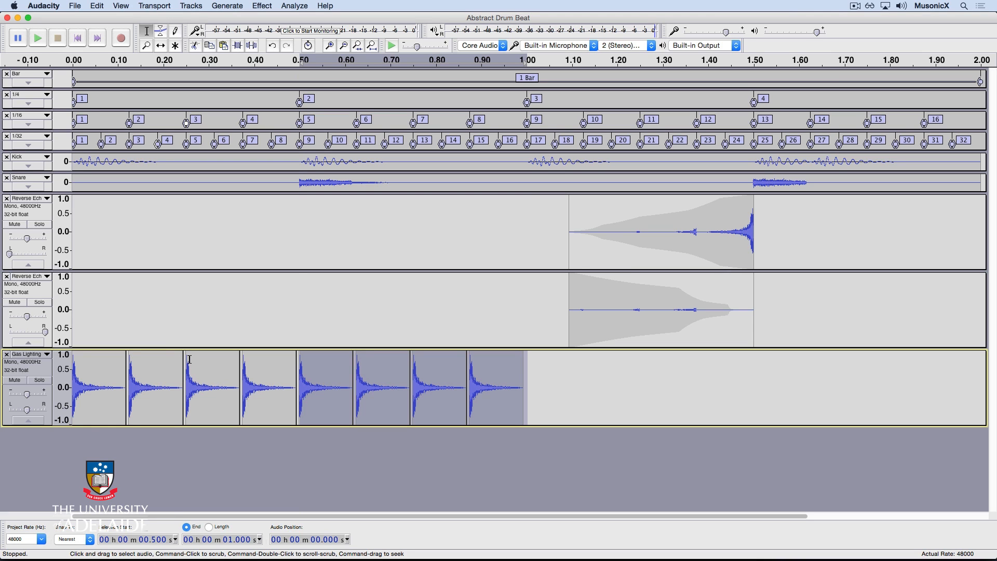
Paste the four-hit group twice more to fill the Gas Lighting track up to 2 seconds
key(Right)
key(super+v)
key(Right)
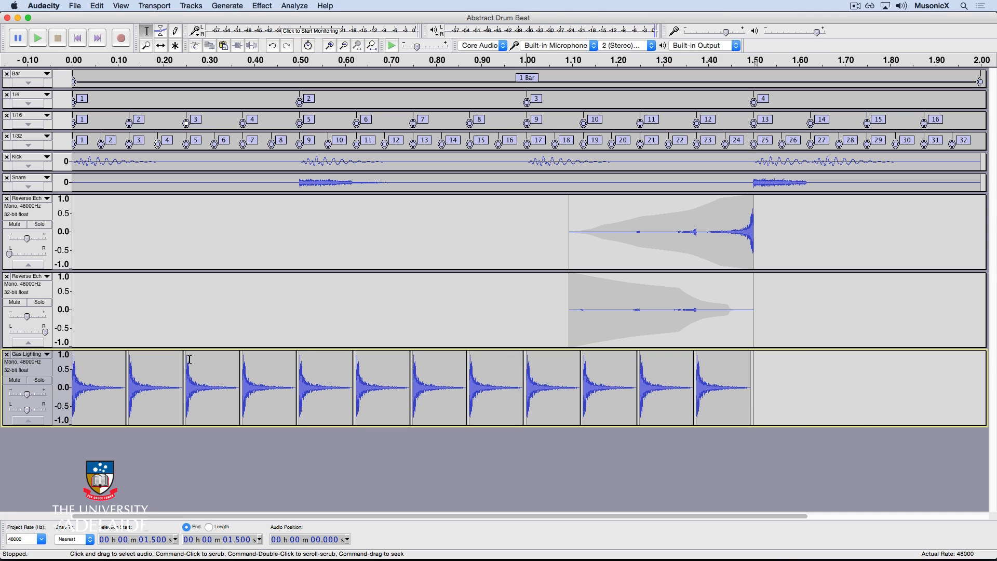
key(super+v)
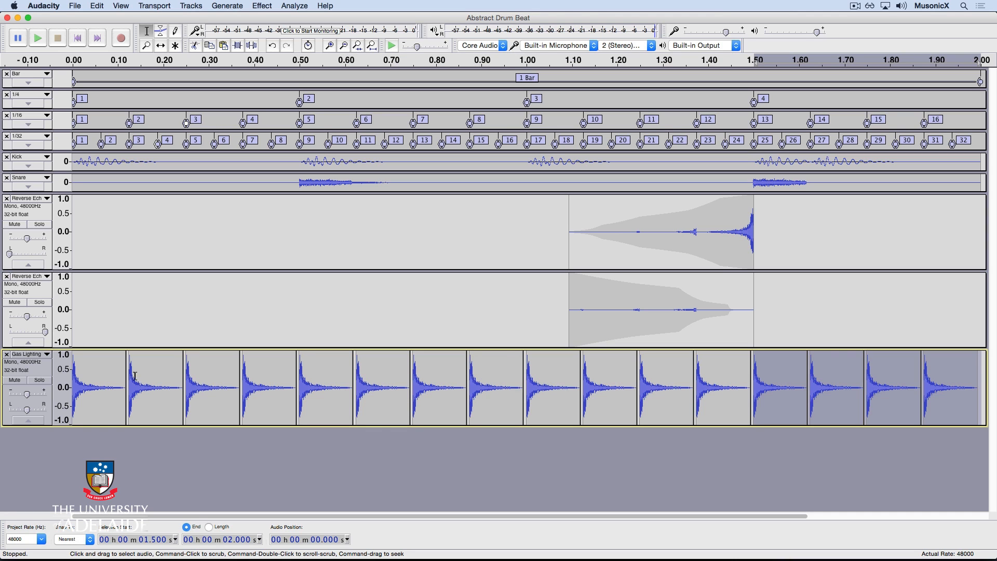
Solo the Gas Lighting track and play it from the start
click(37, 381)
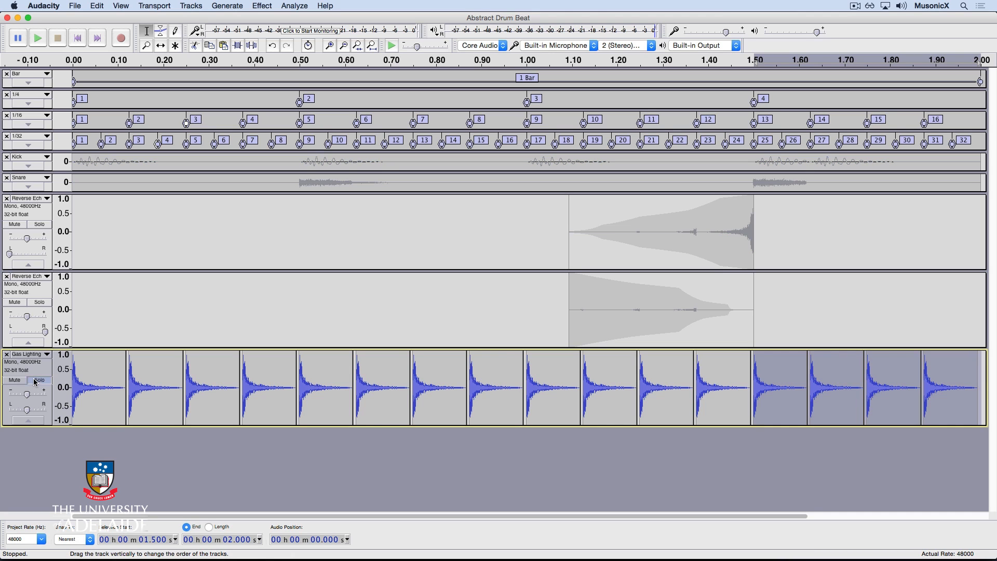
click(9, 86)
key(space)
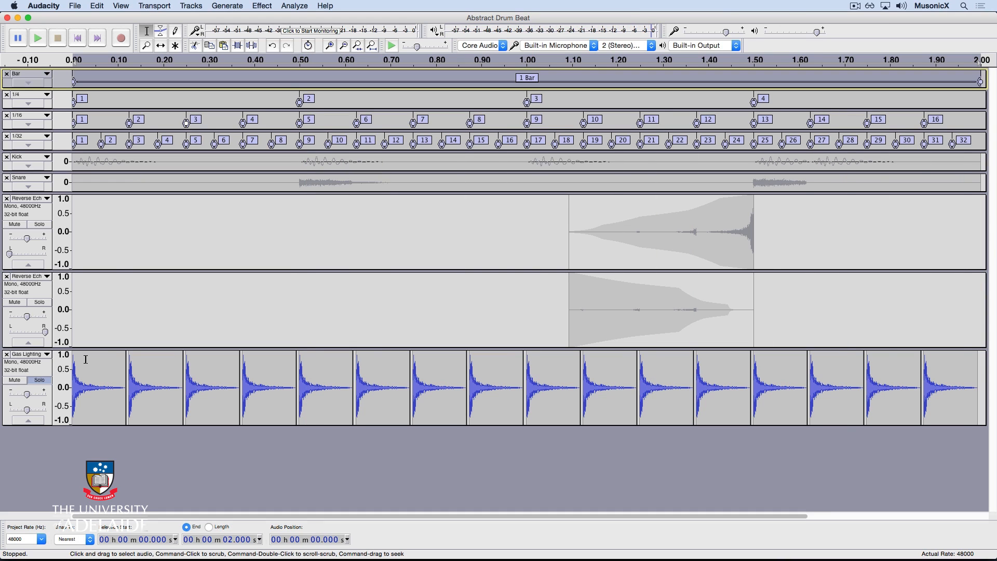
Silence the second, fourth and sixth hits of the Gas Lighting pattern
double_click(152, 386)
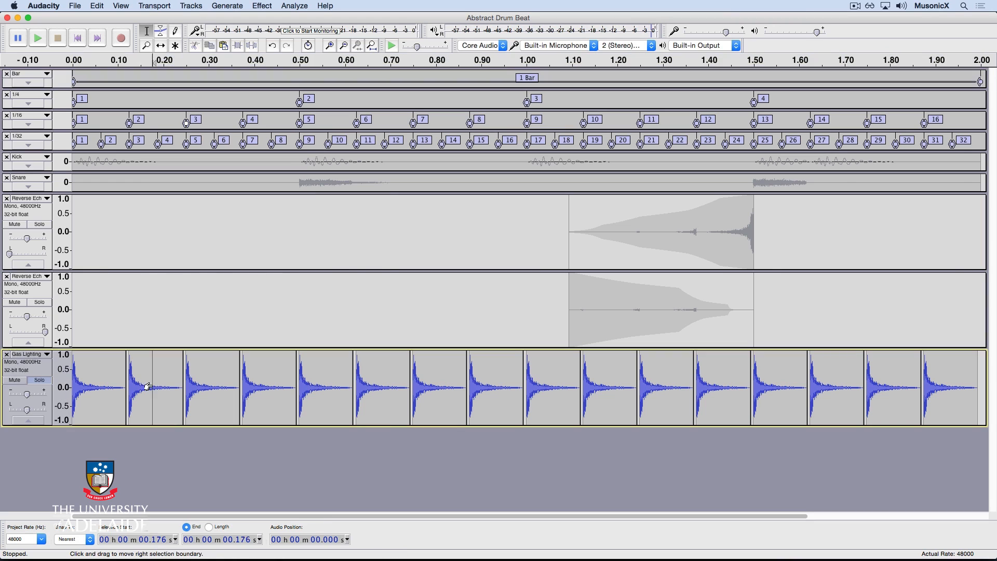
double_click(263, 384)
key(super+l)
double_click(363, 385)
key(super+l)
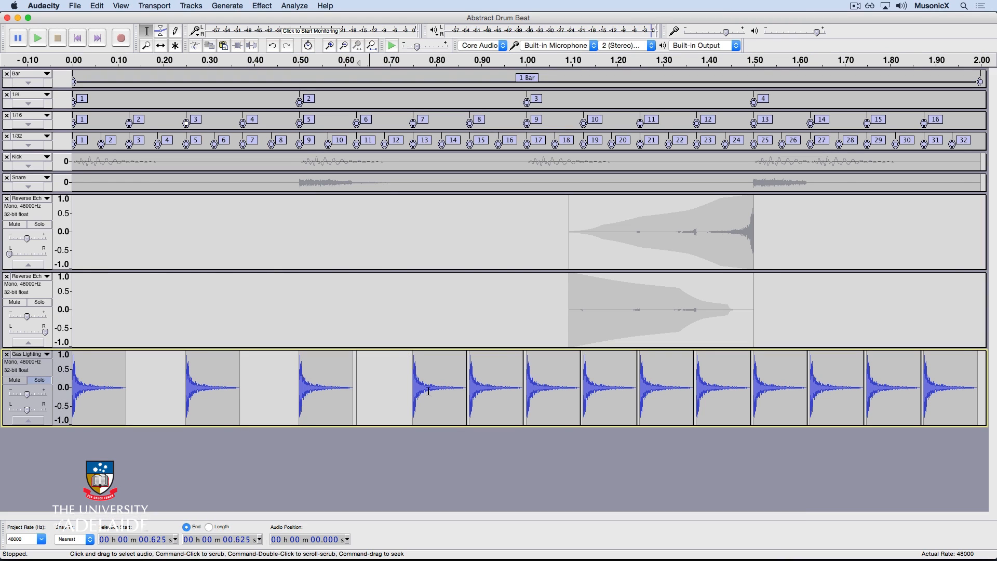
Silence the tenth, thirteenth and sixteenth hits of the Gas Lighting pattern
double_click(604, 375)
key(super+l)
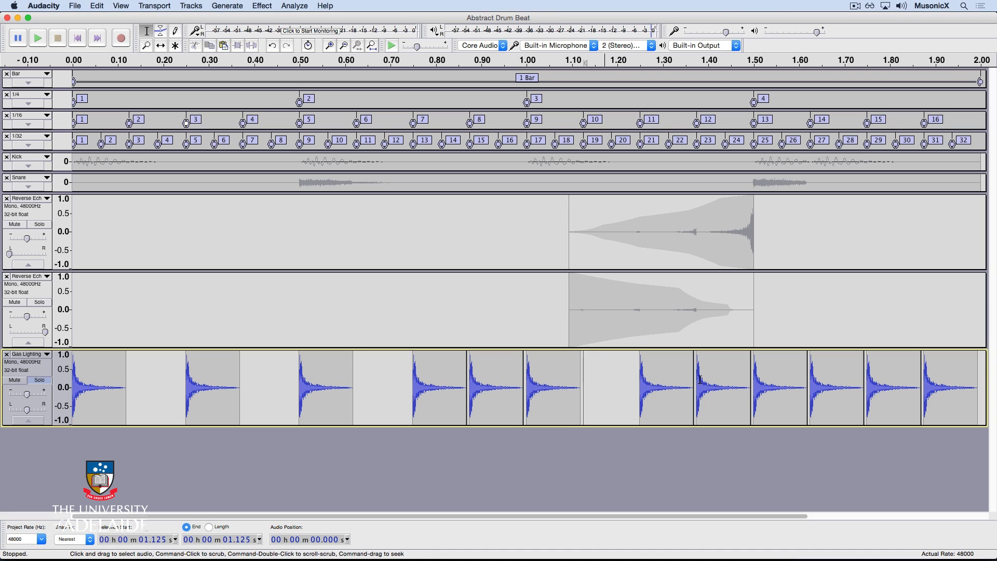
double_click(700, 379)
key(super+l)
double_click(939, 386)
key(super+l)
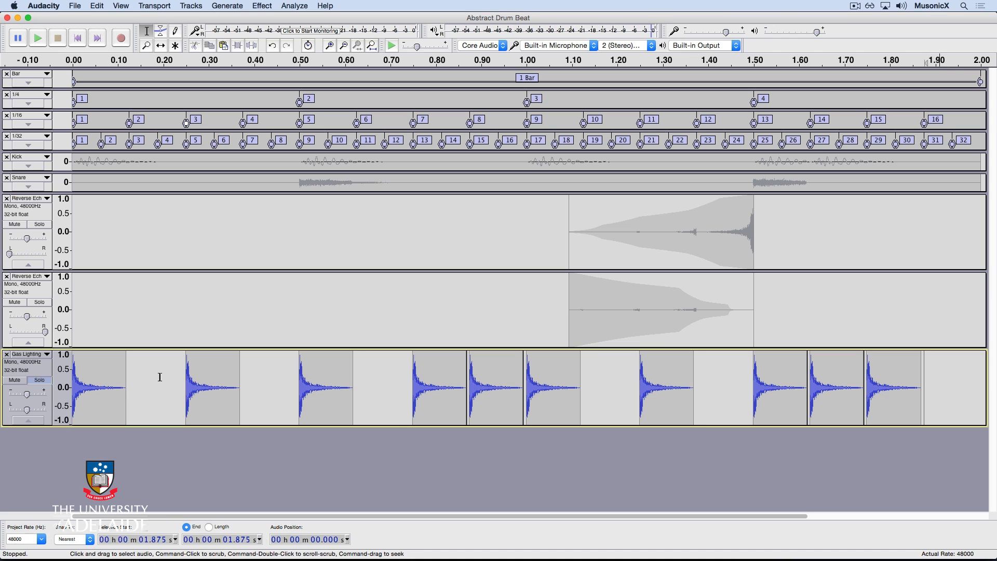
Play the whole arrangement with the Gas Lighting track unsoloed, then solo it again
key(super+a)
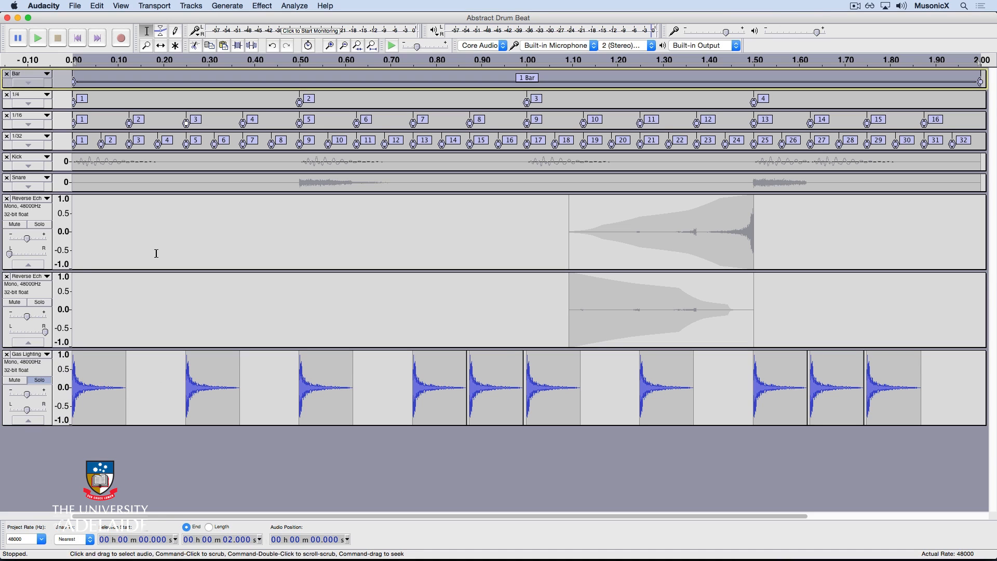
key(space)
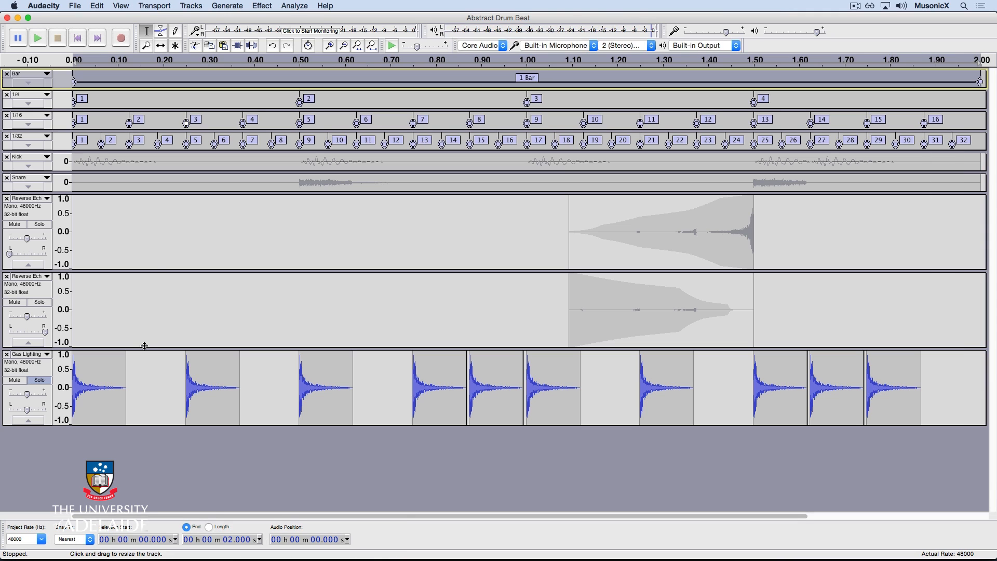
click(39, 380)
key(space)
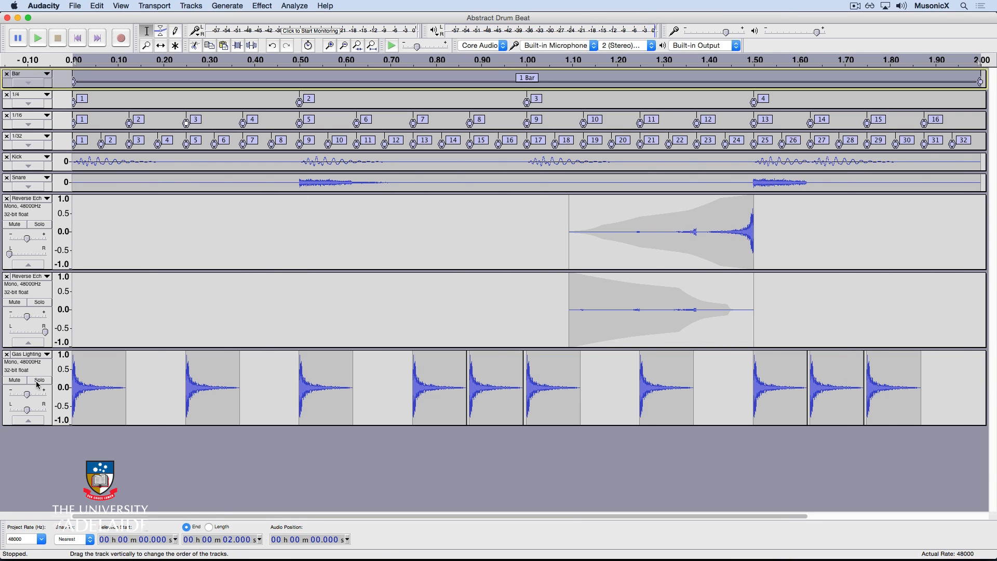
click(39, 383)
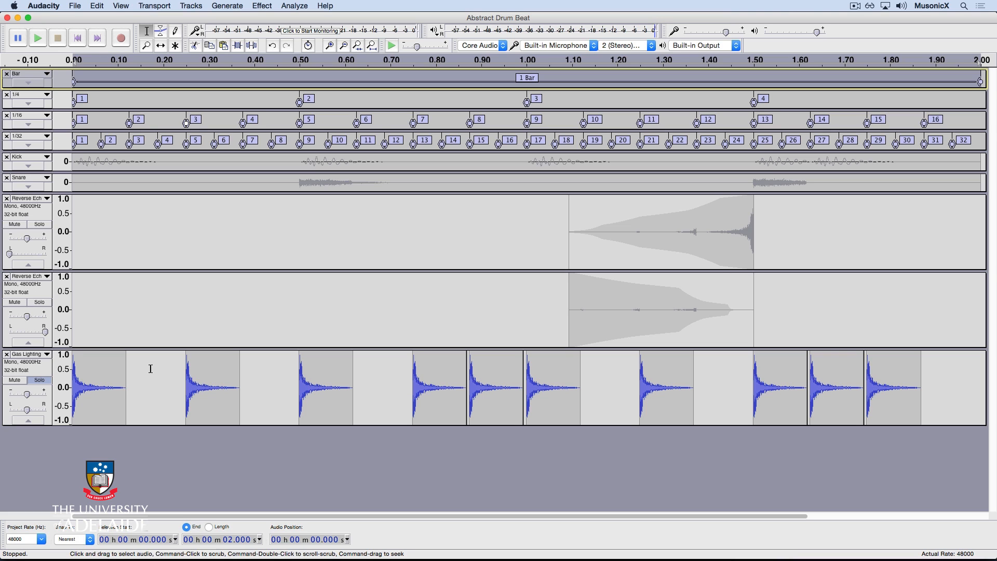
Select the Gas Lighting track and apply Equalization with the "high 3" curve after previewing it
click(38, 372)
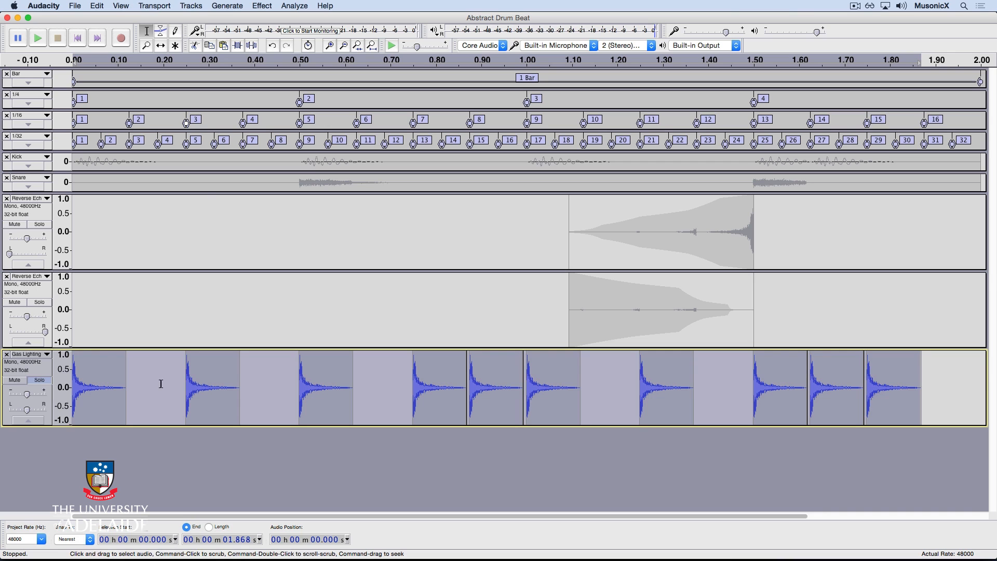
click(260, 5)
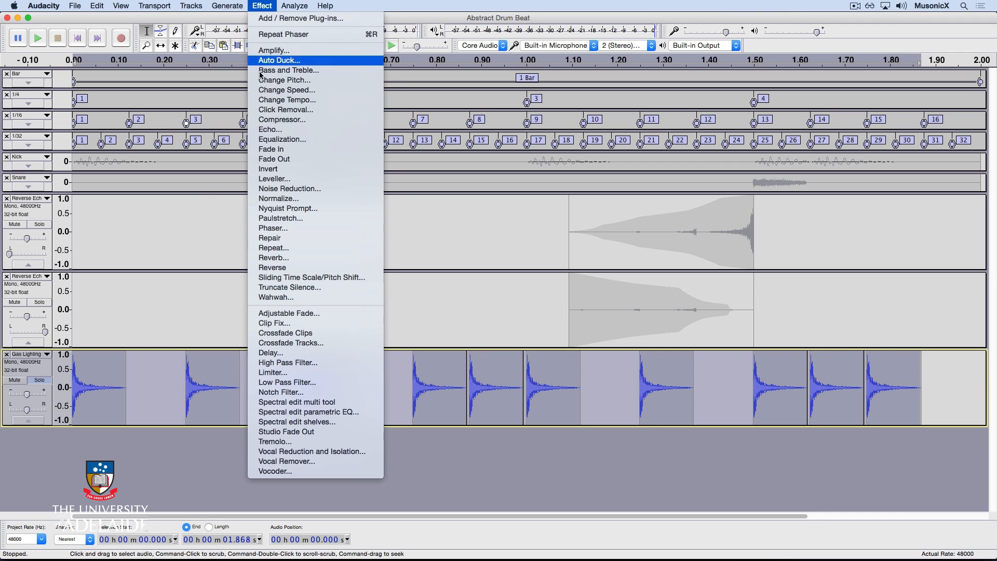
click(280, 140)
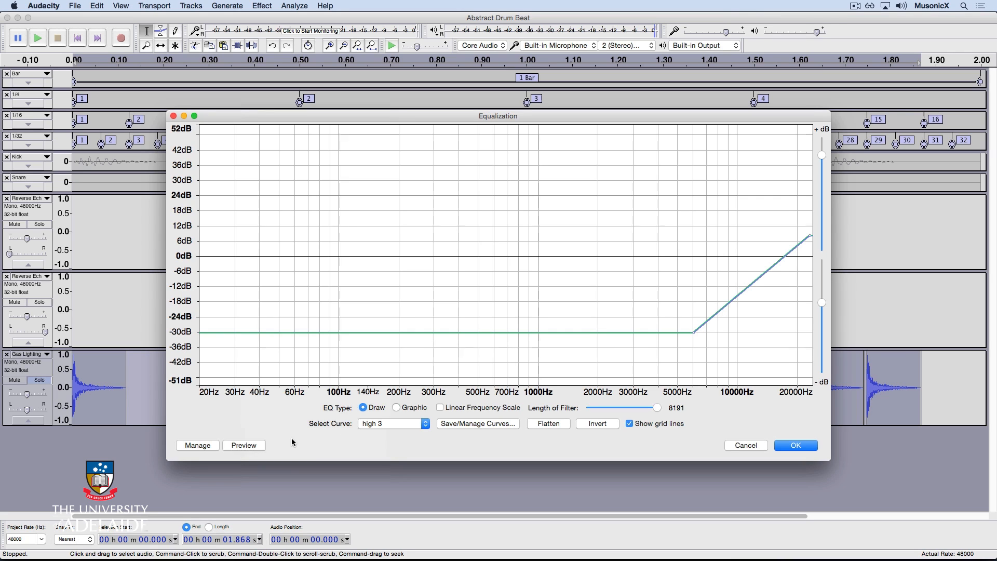
click(255, 446)
click(794, 445)
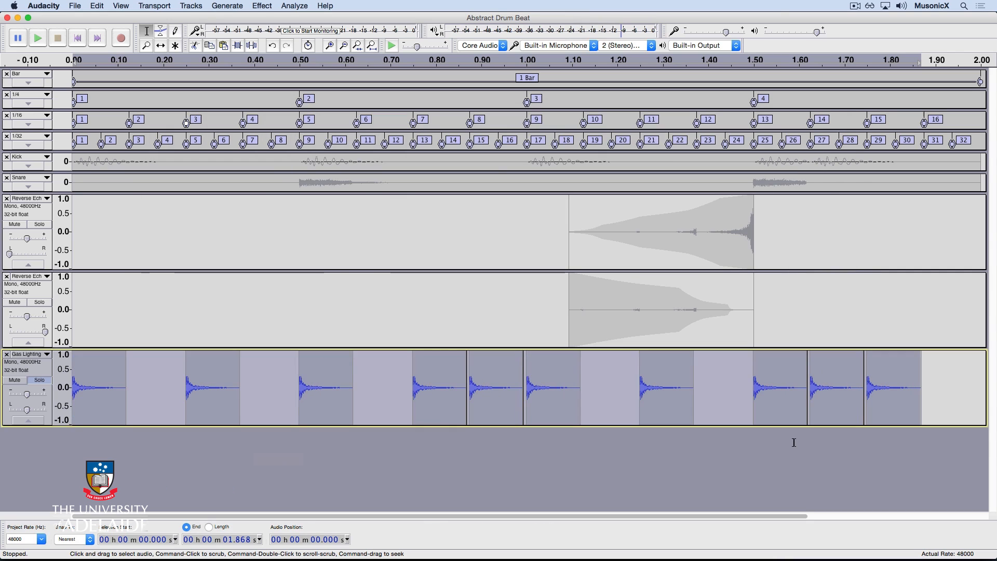
Normalize the Gas Lighting track and play it back
click(261, 5)
click(294, 198)
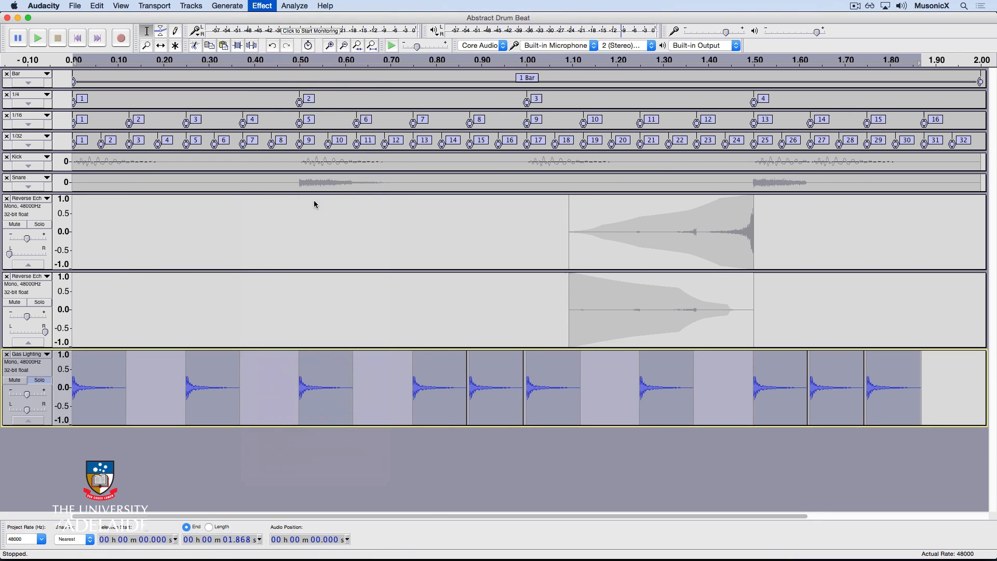
click(583, 314)
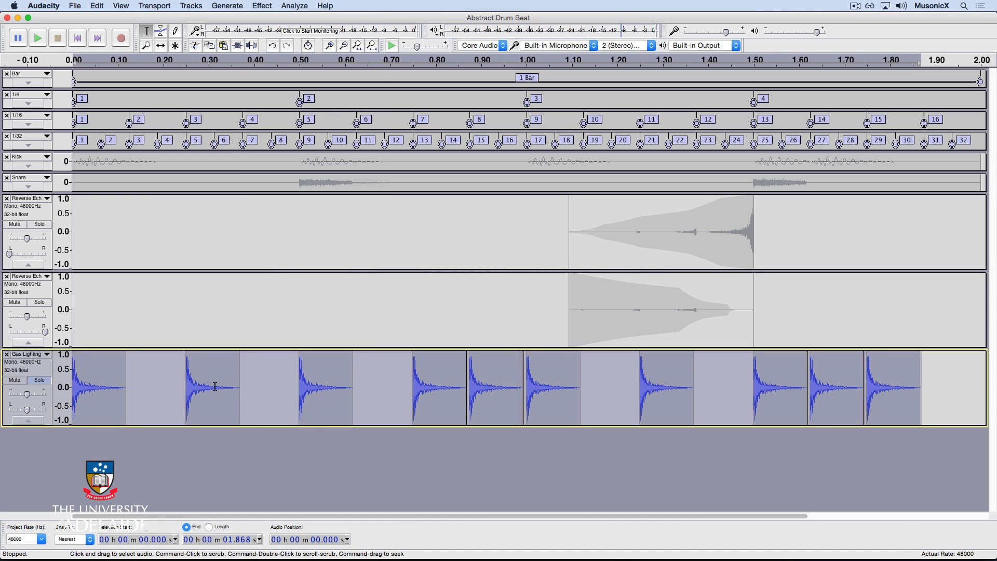
key(space)
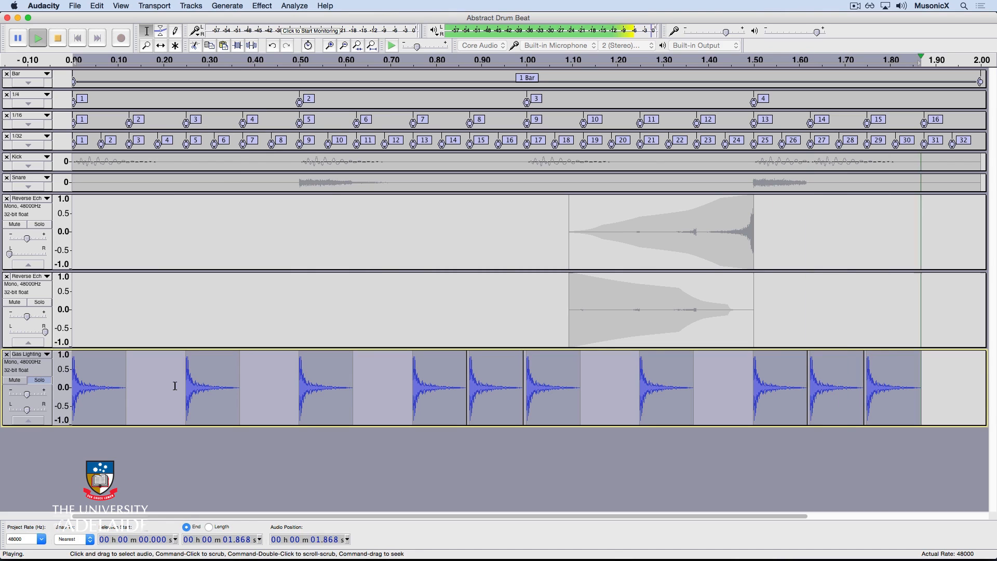
Unsolo the Gas Lighting track and play the whole arrangement
click(38, 381)
key(space)
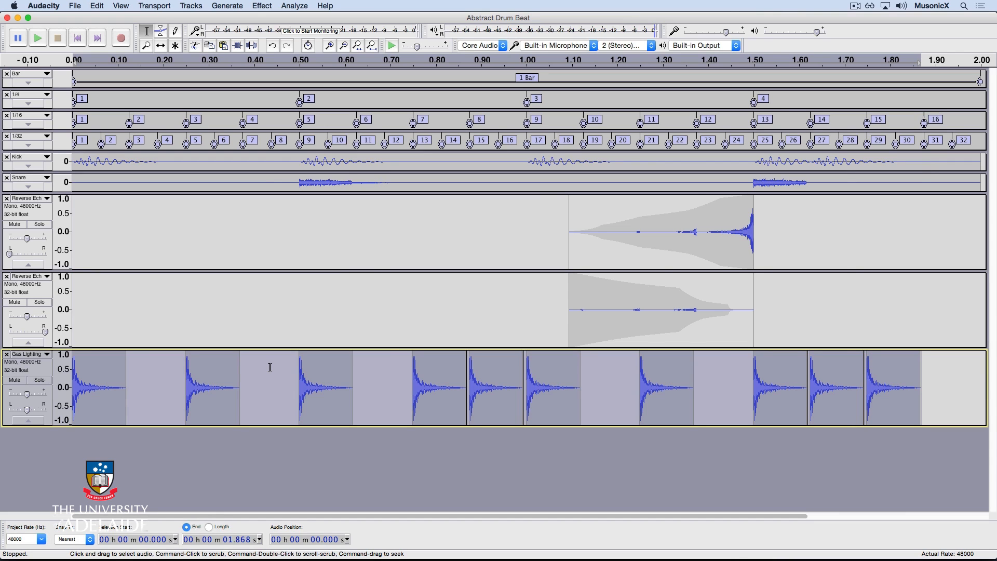
Open the Phaser effect and set Dry/Wet to 250 and LFO Frequency to 0.5 Hz
click(261, 6)
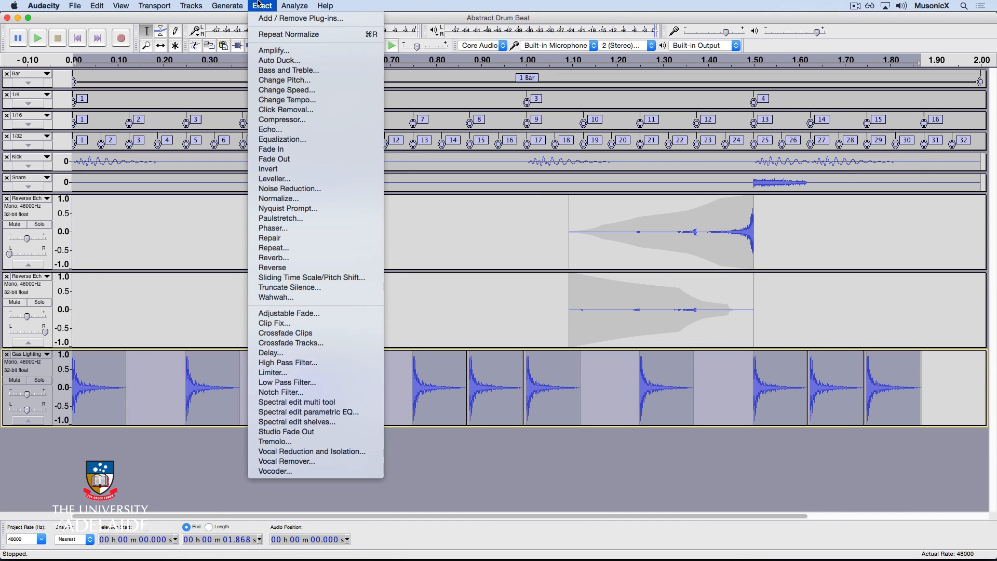
click(290, 228)
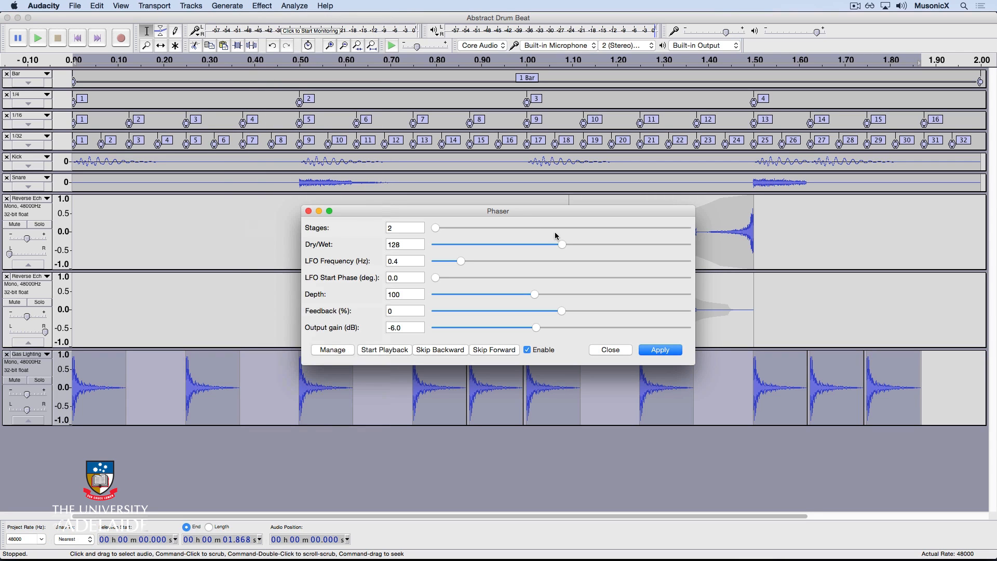
double_click(405, 244)
text(250)
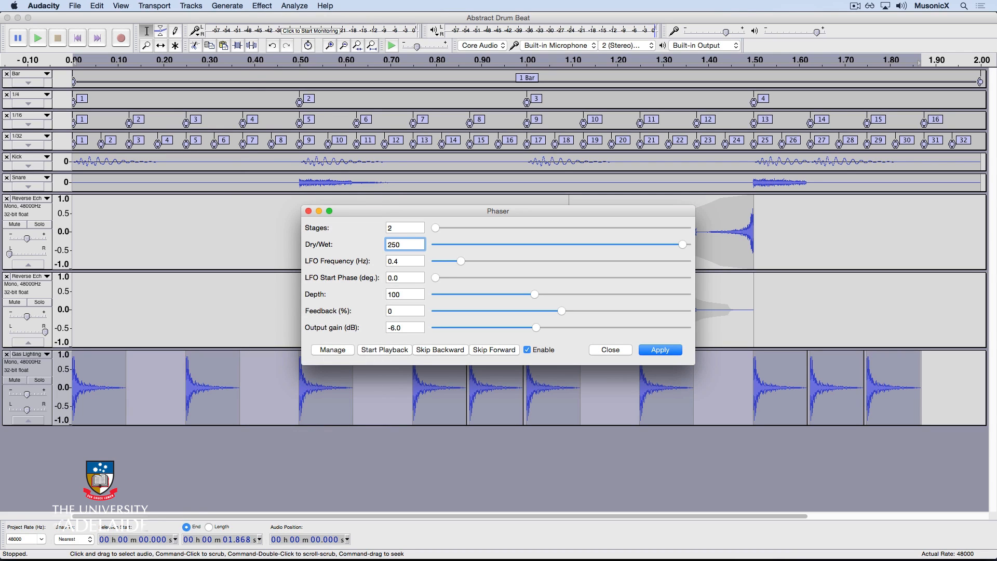
click(408, 259)
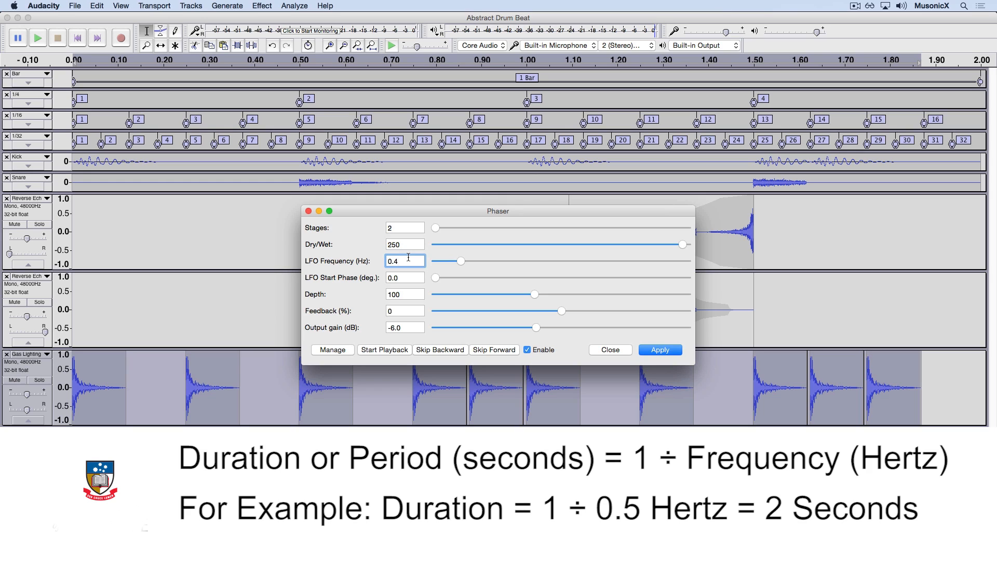
key(BackSpace)
text(5)
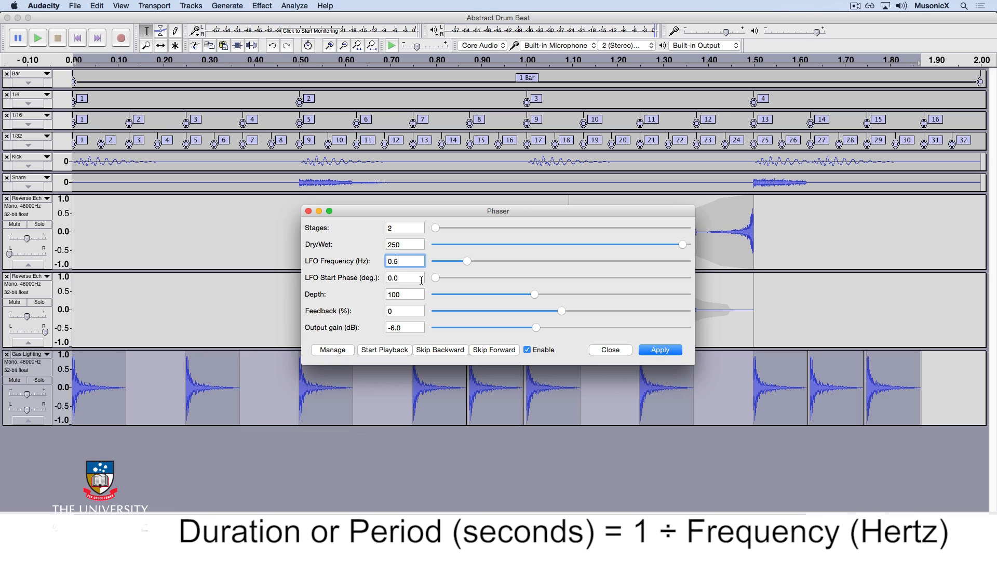
Set the Phaser Depth to 200 and Feedback to 90%, preview, apply it to the Gas Lighting track and play it
click(399, 295)
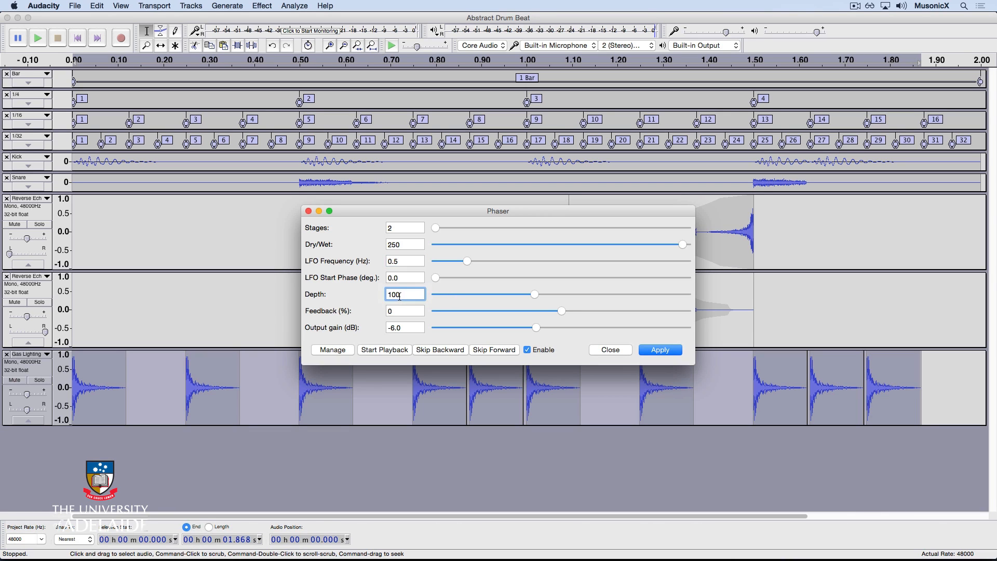
double_click(394, 296)
key(BackSpace)
text(200)
key(Tab)
text(90)
key(Tab)
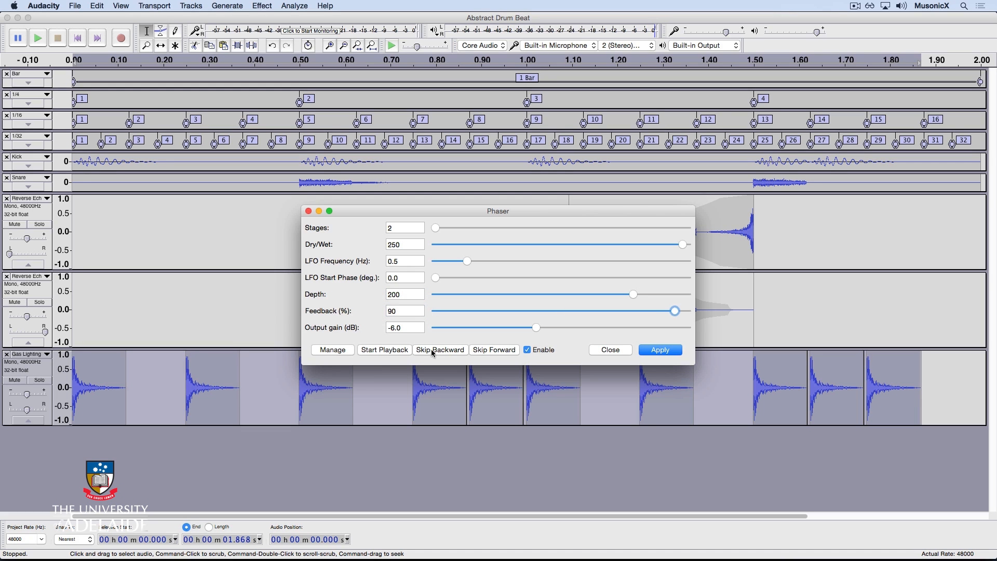
click(389, 349)
click(667, 350)
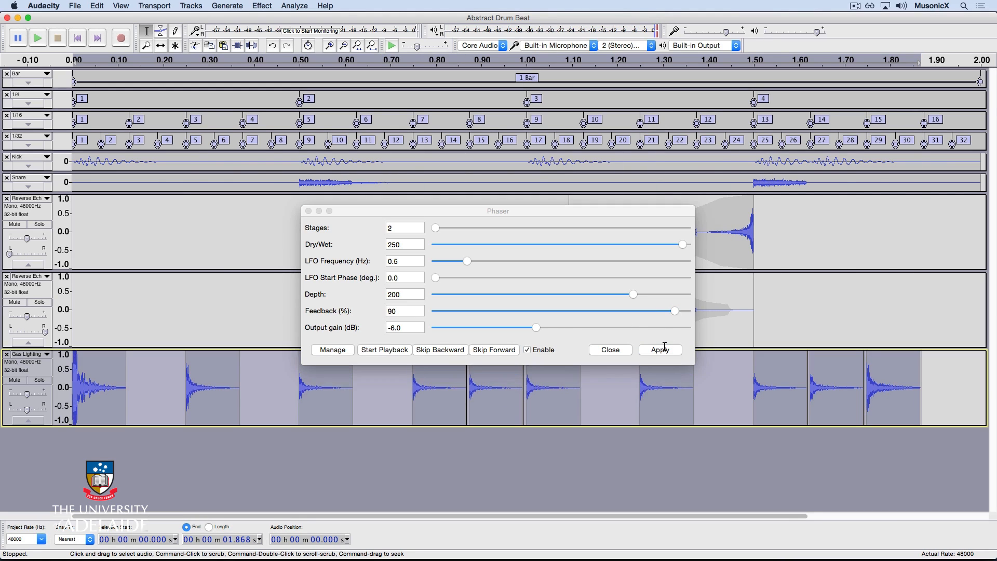
click(622, 352)
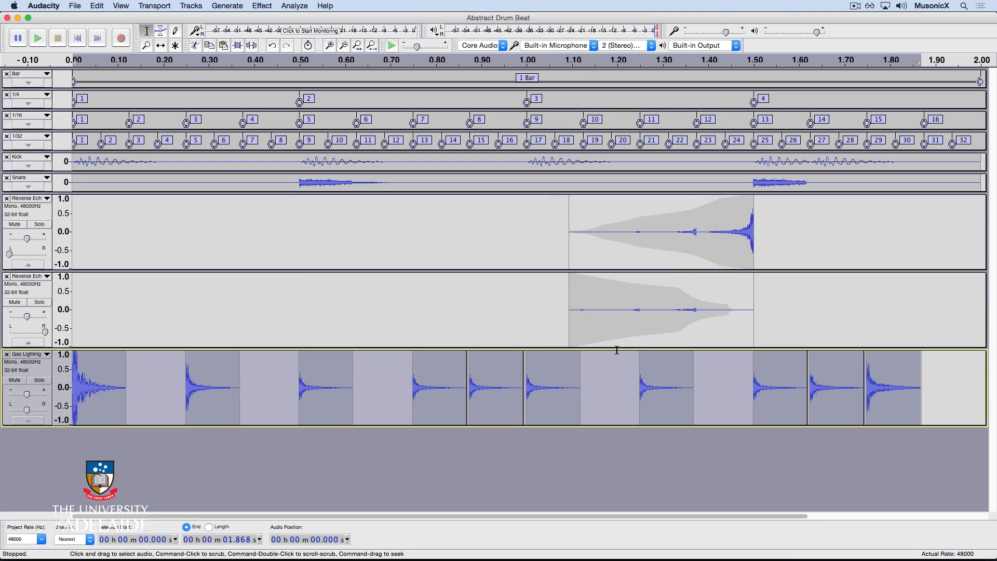
key(space)
Add a new mono audio track and generate 2 seconds of silence on it
key(super+shift+n)
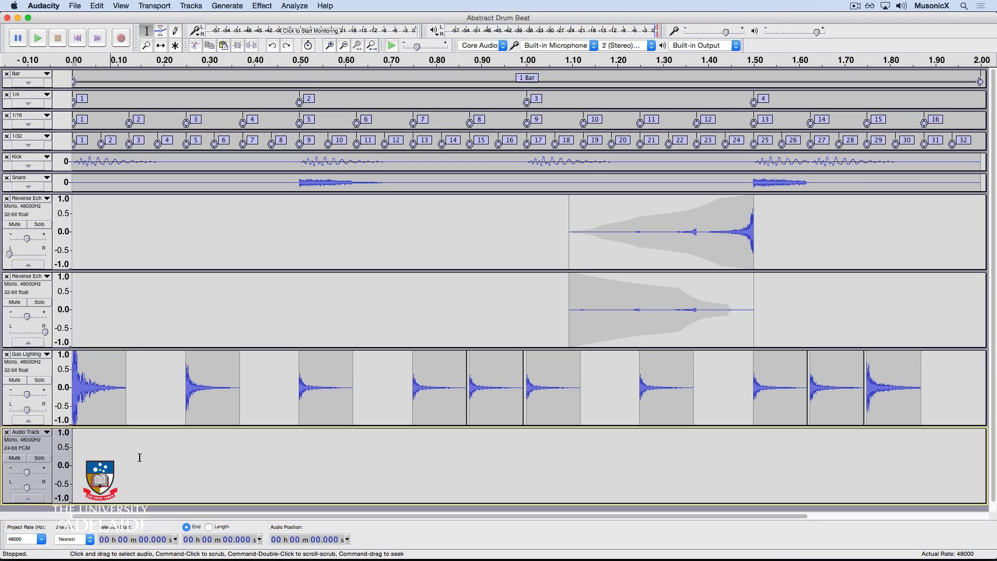
click(223, 5)
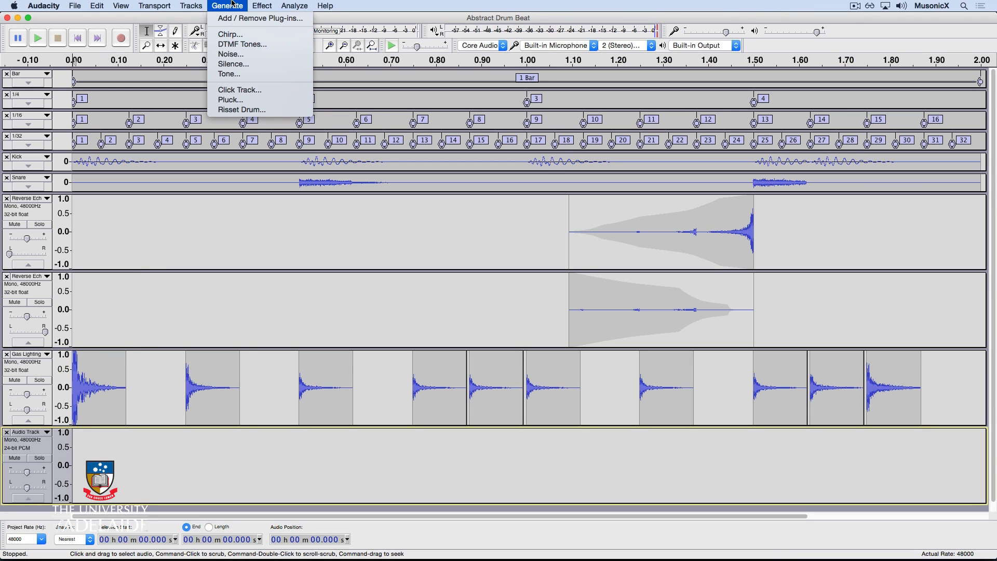
click(231, 65)
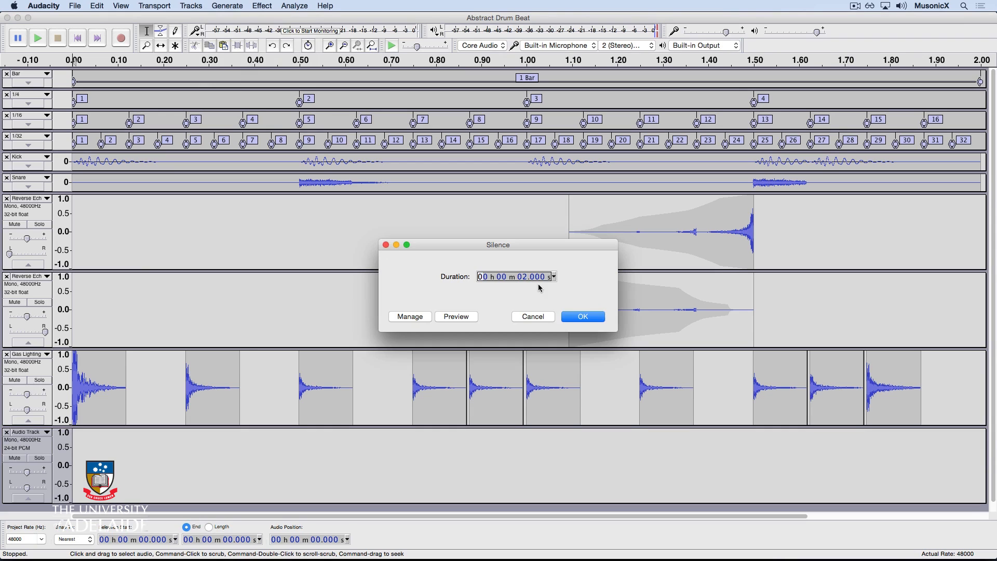
click(602, 317)
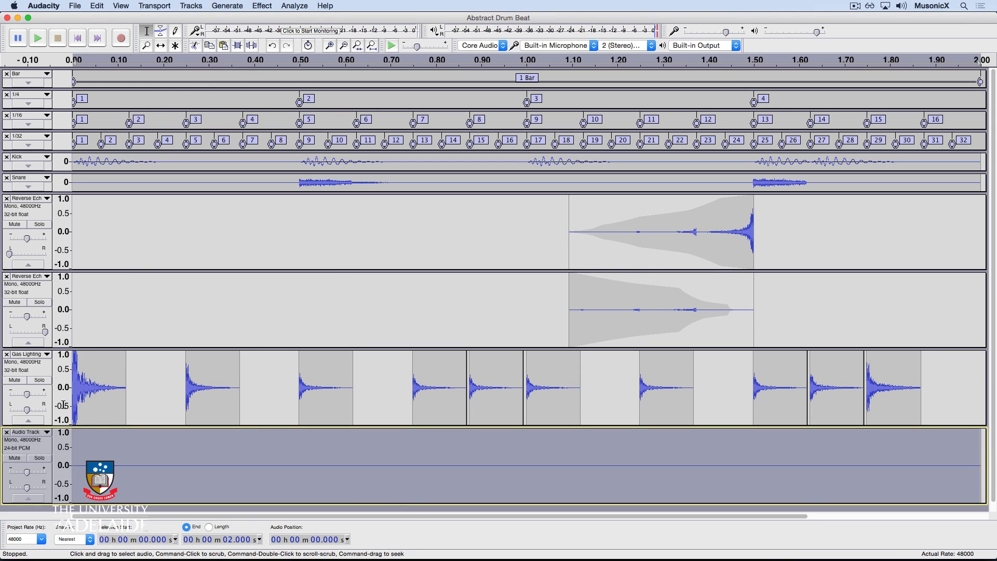
Select the Gas Lighting track together with the silent track and mix and render them into one track
shift+click(23, 369)
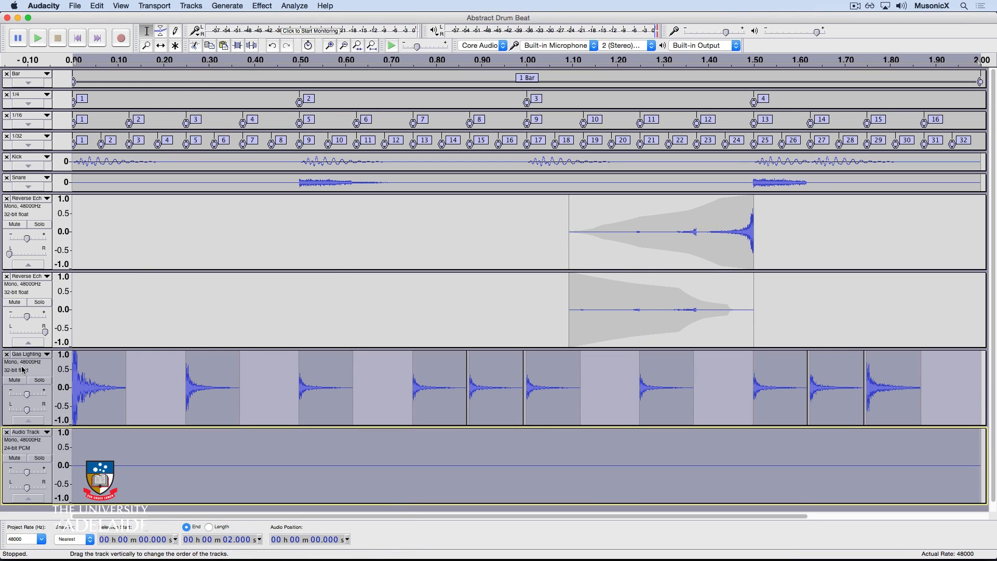
click(191, 6)
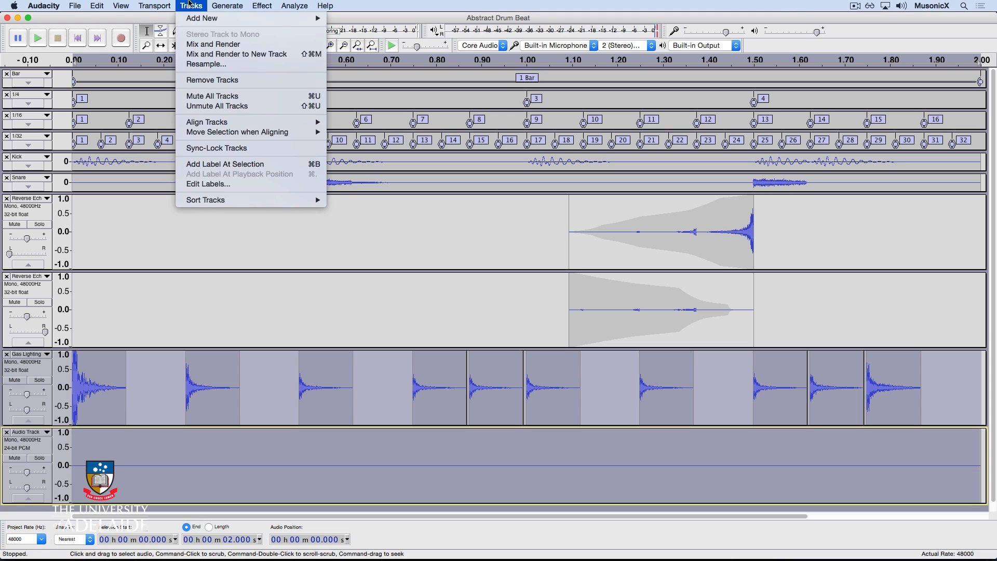
click(203, 46)
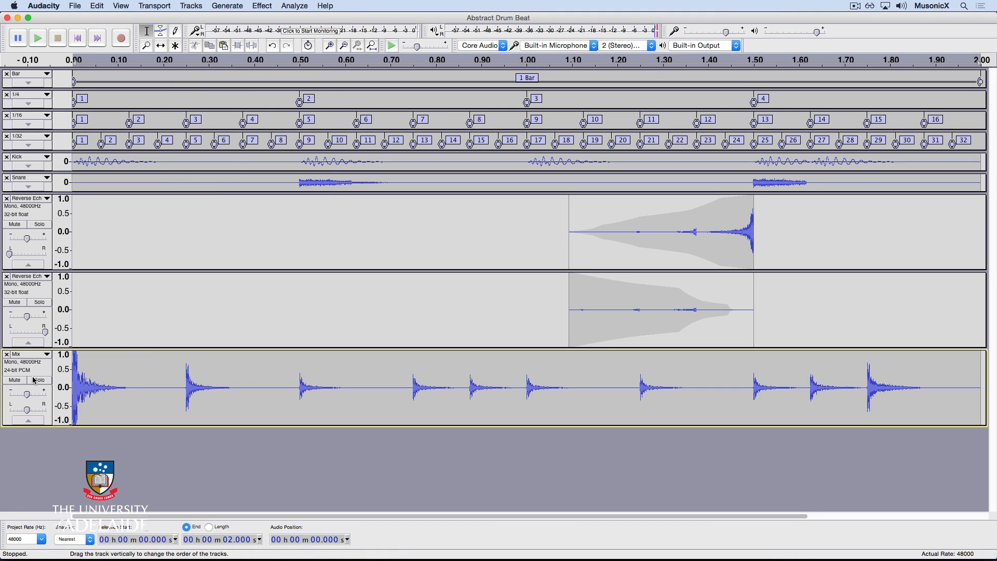
Rename the mixed track as Cymbal Swirl
click(27, 355)
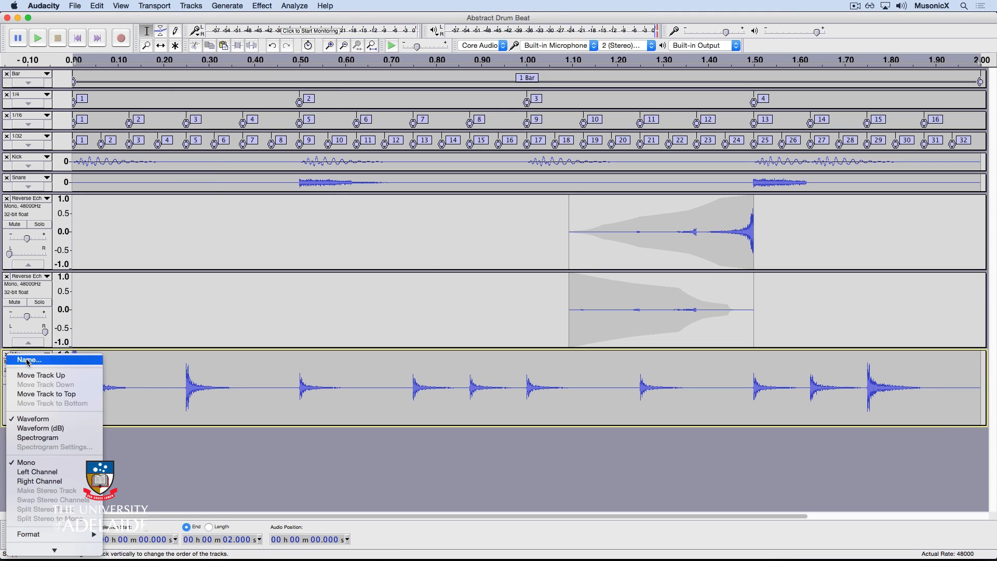
click(27, 360)
text(Cymb)
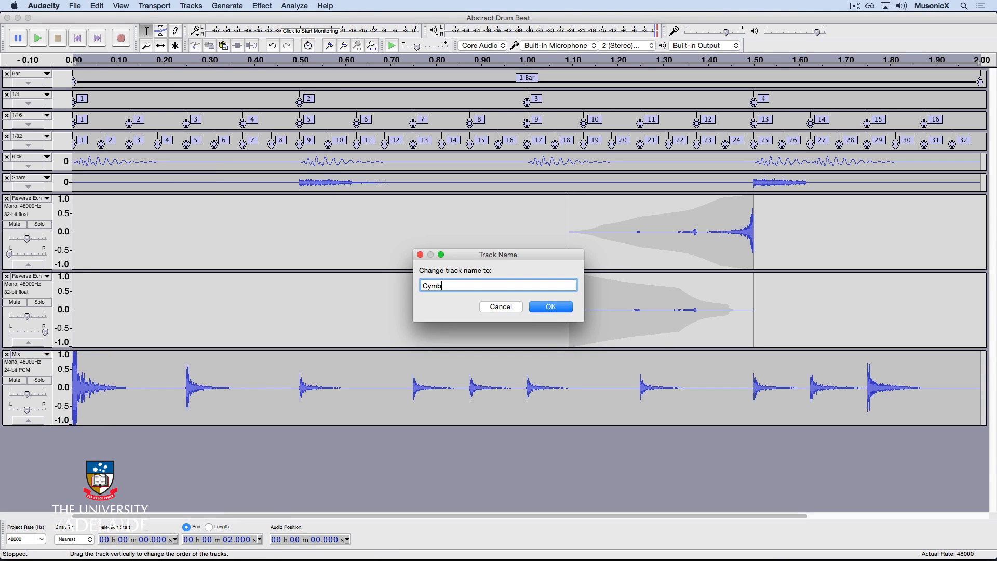
text(al Swirl)
click(541, 309)
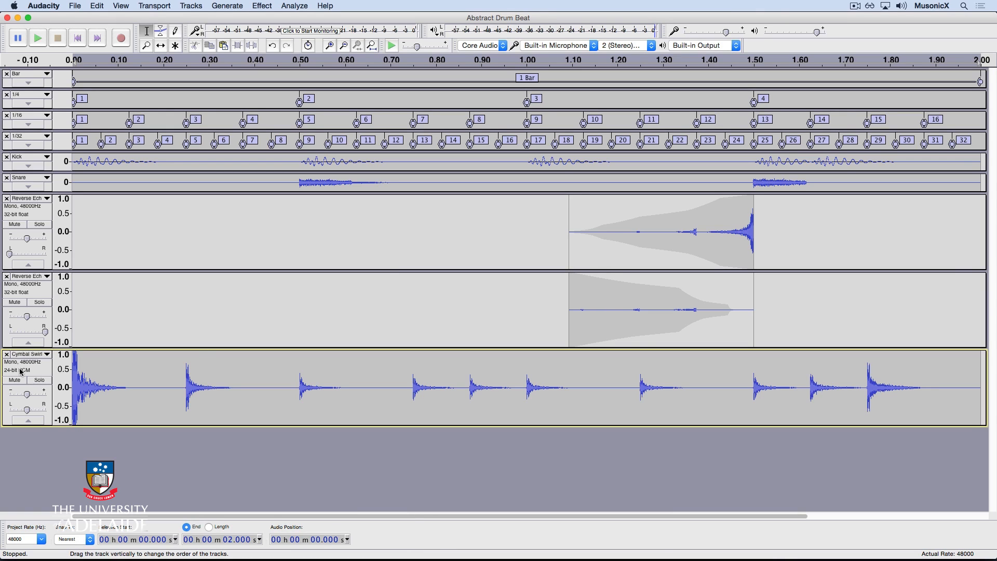
Loop-play the Cymbal Swirl track and stop playback
key(shift)
key(shift+space)
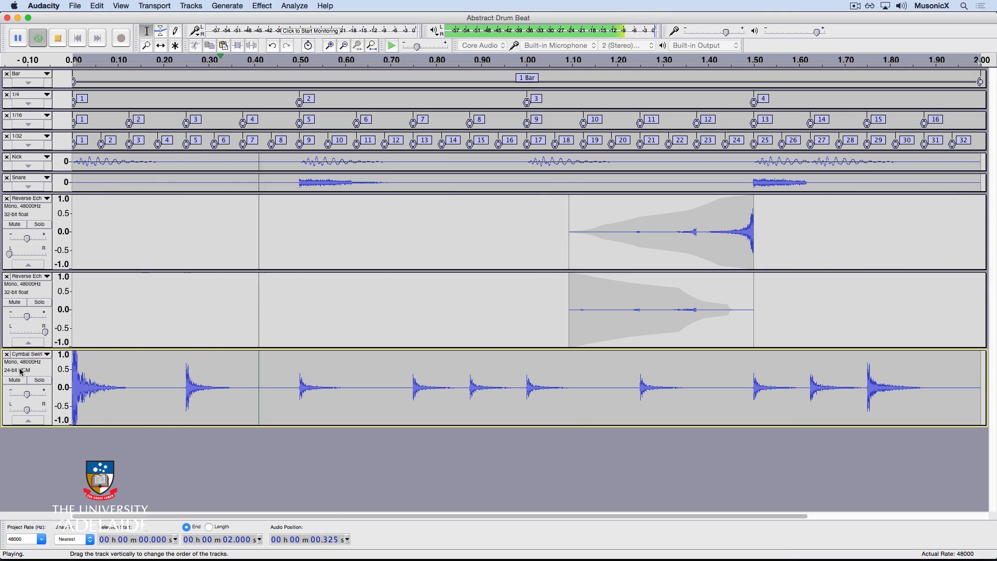
key(space)
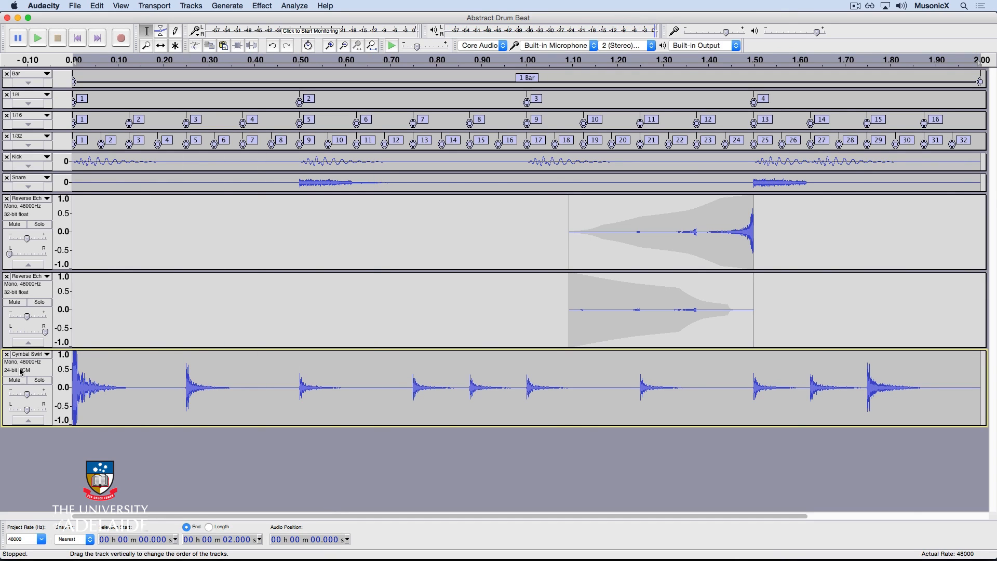